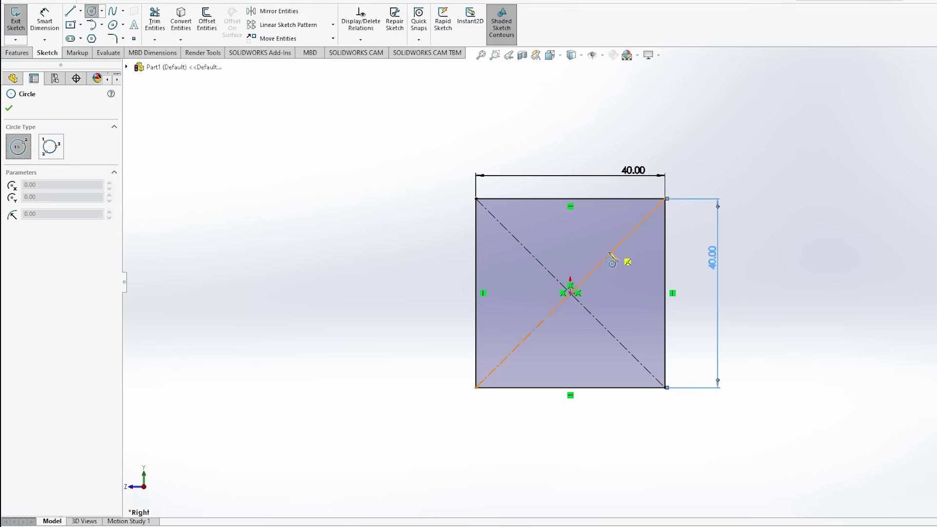
# Sketch a circle centred on the origin inside the 40 mm square and set its diameter to 10 mm.
pyautogui.click(628, 289)
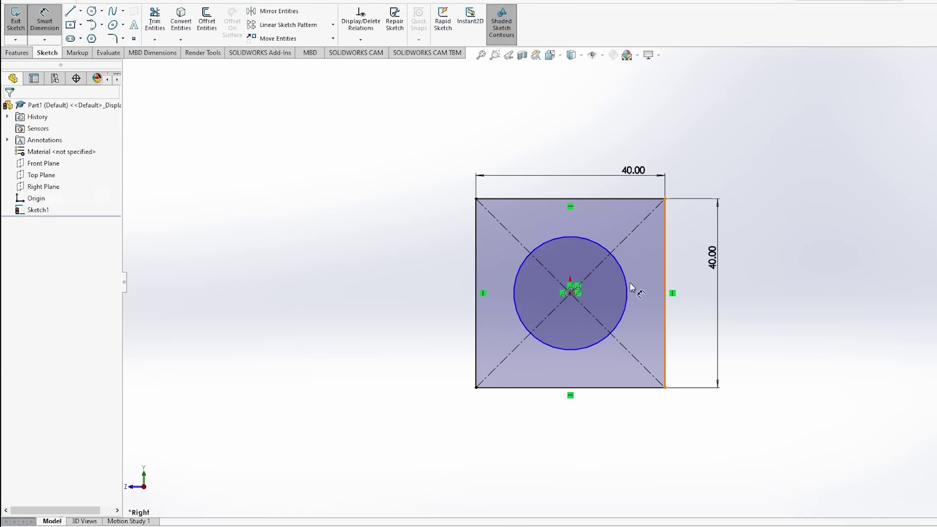
pyautogui.click(629, 289)
pyautogui.click(796, 278)
pyautogui.write('1')
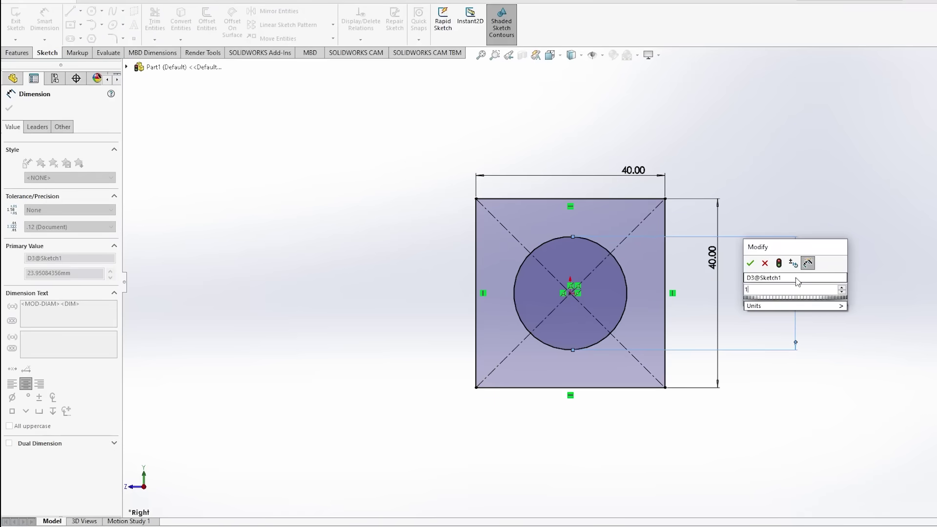
pyautogui.write('0')
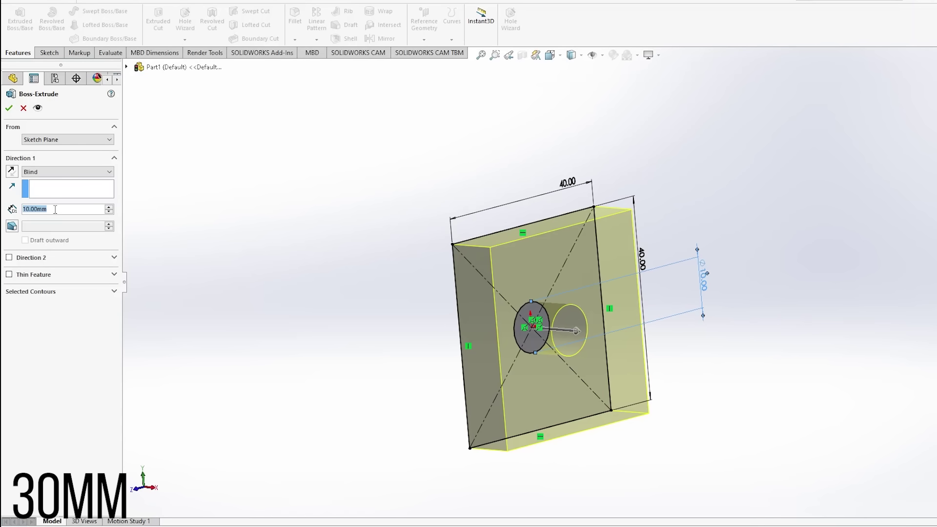
# Extrude the square profile with its circular hole to a blind depth of 5 mm.
pyautogui.write('5')
pyautogui.press('Return')
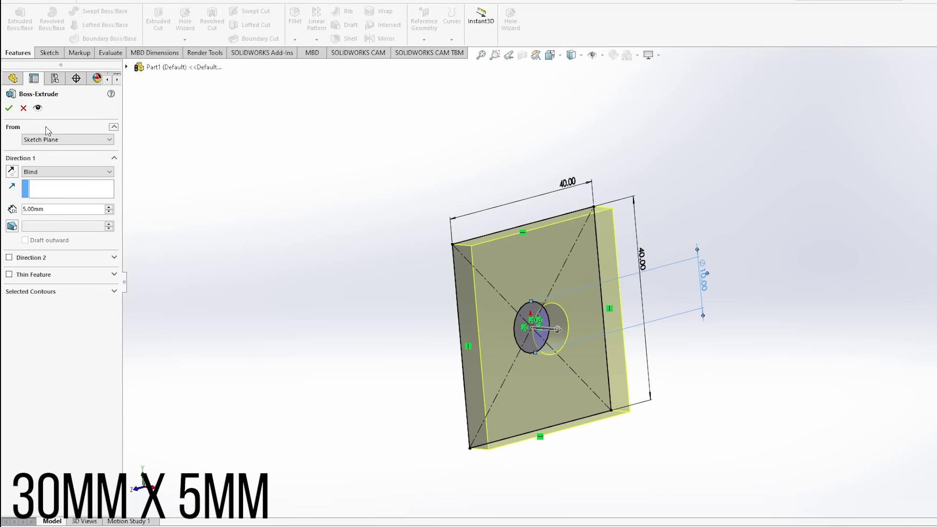
pyautogui.click(8, 108)
pyautogui.moveTo(623, 459)
pyautogui.mouseDown()
pyautogui.moveTo(601, 370)
pyautogui.moveTo(537, 262)
pyautogui.mouseUp()
pyautogui.scroll(5, 537, 262)
pyautogui.click(585, 317)
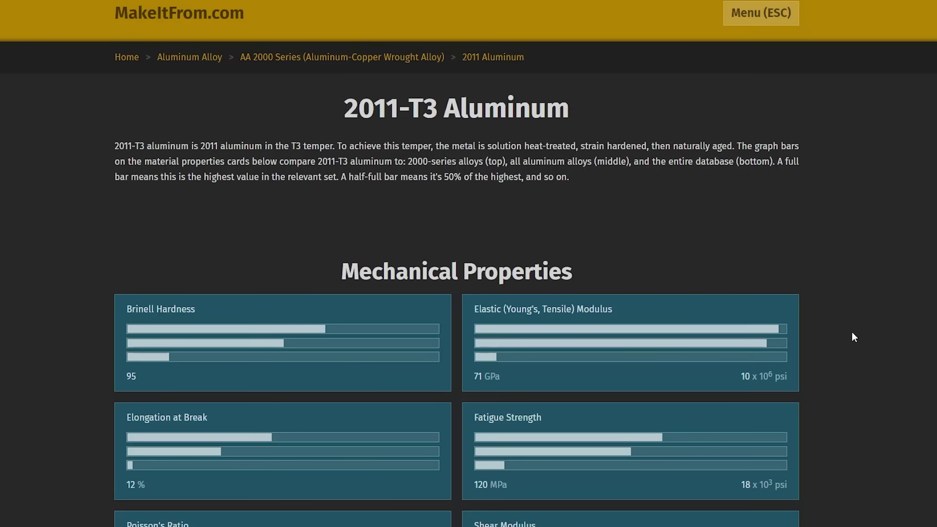
# Examine the mechanical properties of 2011-T3 aluminum on the MakeItFrom.com page.
pyautogui.scroll(-8, 856, 260)
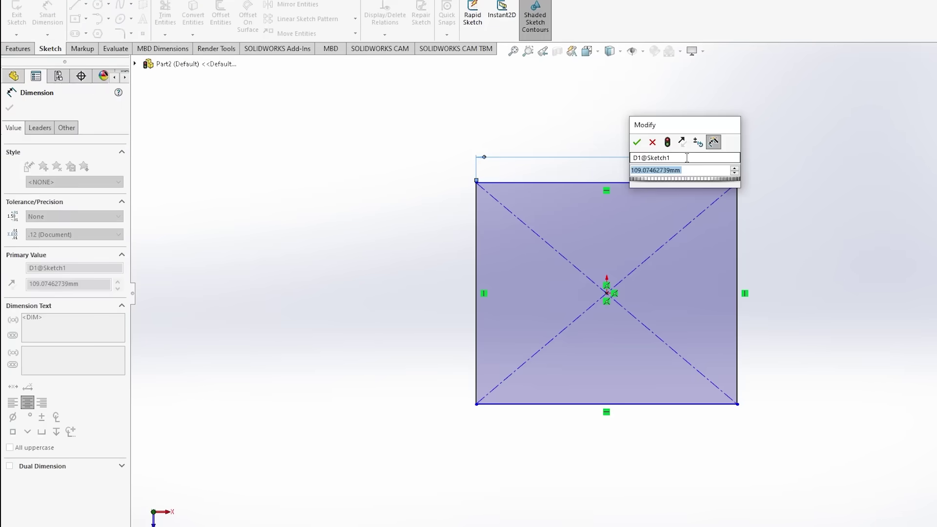
# Dimension the new part's centre rectangle to 30 mm wide and 30 mm high.
pyautogui.press('Return')
pyautogui.click(736, 264)
pyautogui.click(760, 273)
pyautogui.press('Return')
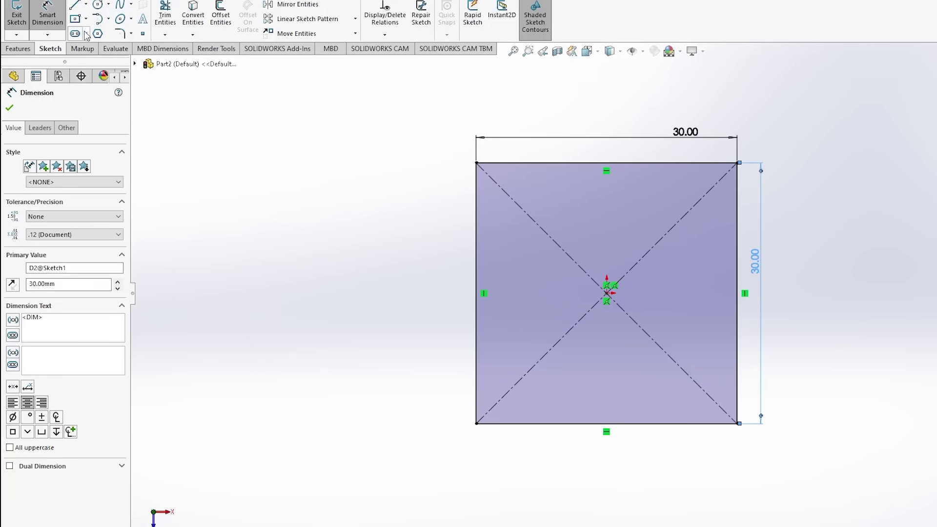
# Sketch a horizontal straight slot about 10.3 mm long between centres and about 4.5 mm wide in the middle of the square.
pyautogui.click(75, 34)
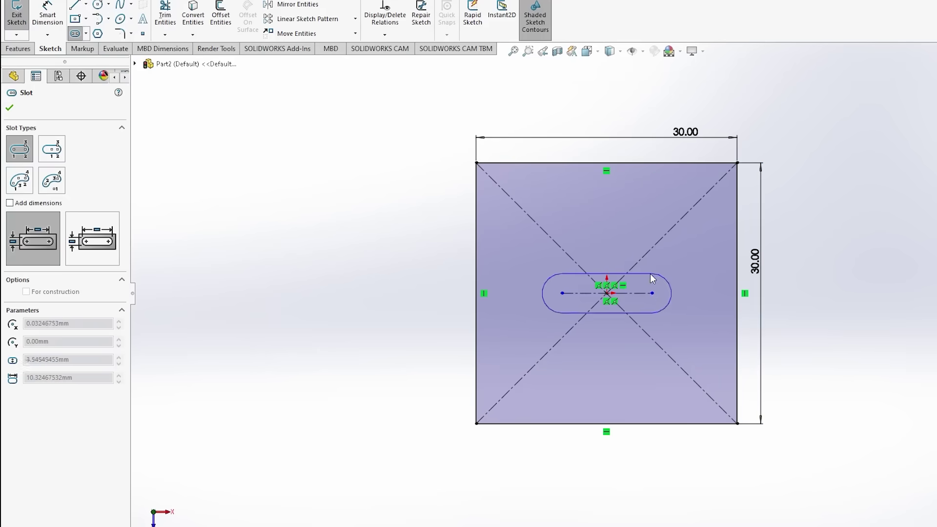
pyautogui.click(656, 297)
pyautogui.click(556, 272)
# Set the slot's width to 5 mm and its centre-to-centre length to 10 mm.
pyautogui.press('d')
pyautogui.click(580, 313)
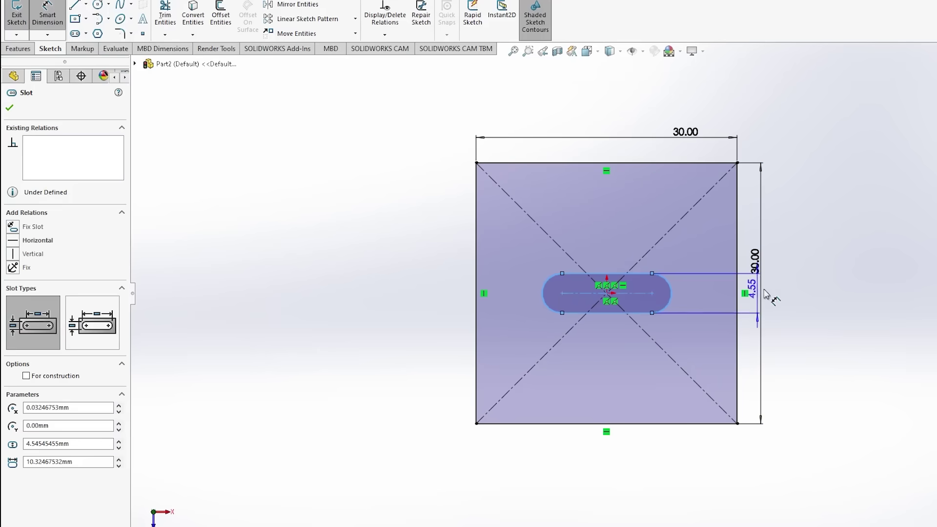
pyautogui.click(789, 291)
pyautogui.write('5.00mm')
pyautogui.press('Return')
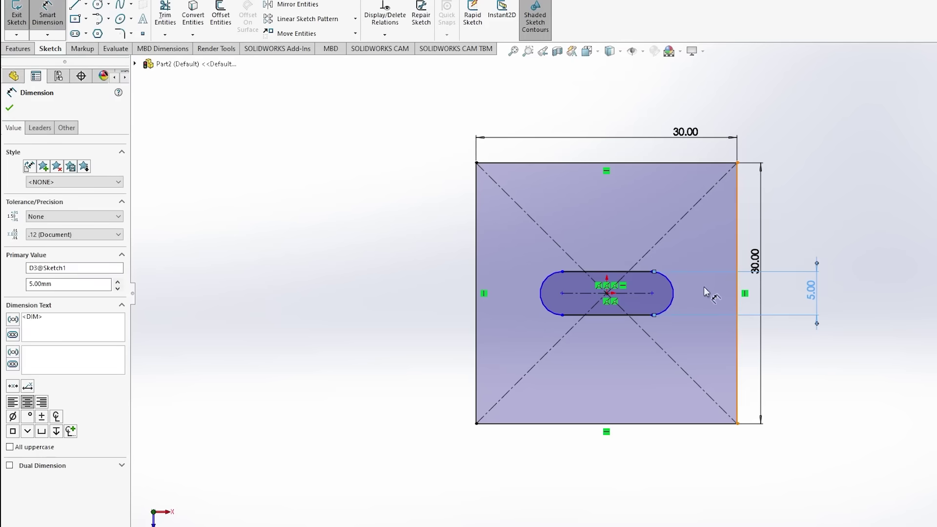
pyautogui.click(644, 296)
pyautogui.click(610, 97)
pyautogui.write('10.32467532mm')
pyautogui.press('Return')
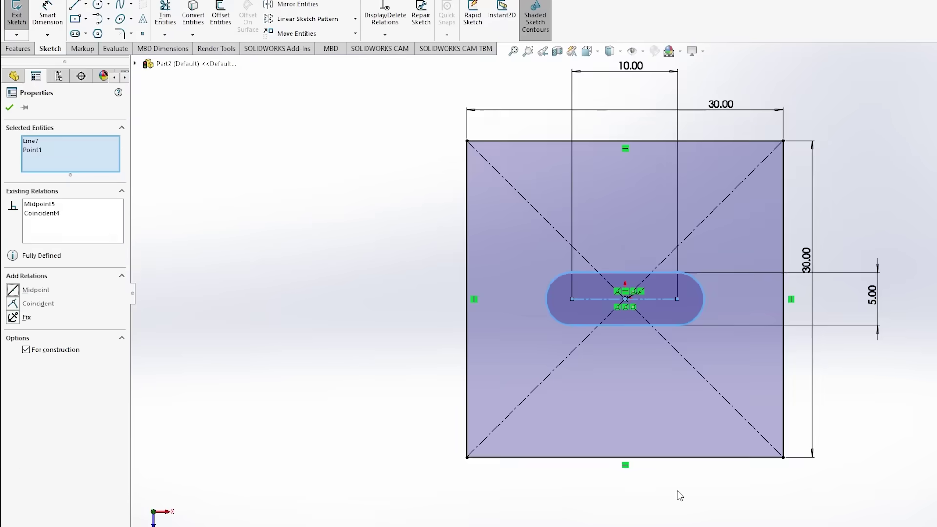
# Extrude the square profile with its slot opening to a depth of 1 mm.
pyautogui.write('e1')
pyautogui.press('Return')
pyautogui.moveTo(577, 188); pyautogui.dragTo(477, 289)
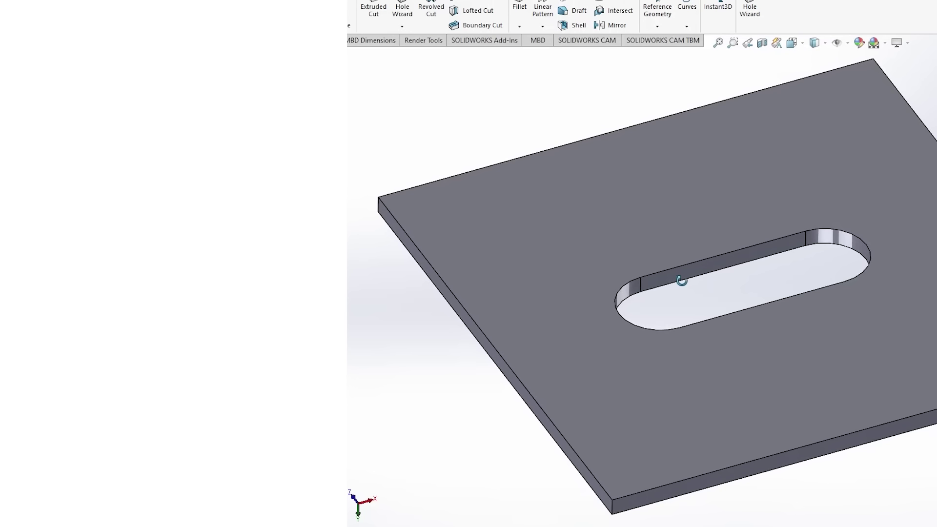